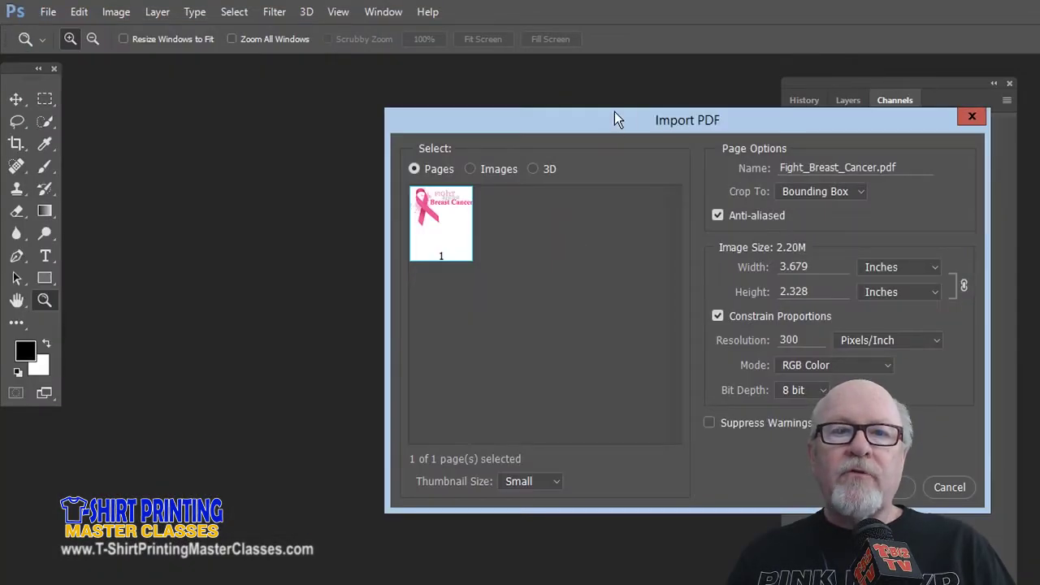
- Import Fight_Breast_Cancer.pdf with anti-aliasing at 12 inches wide and 300 pixels per inch
left_click_drag(614, 121, 354, 104)
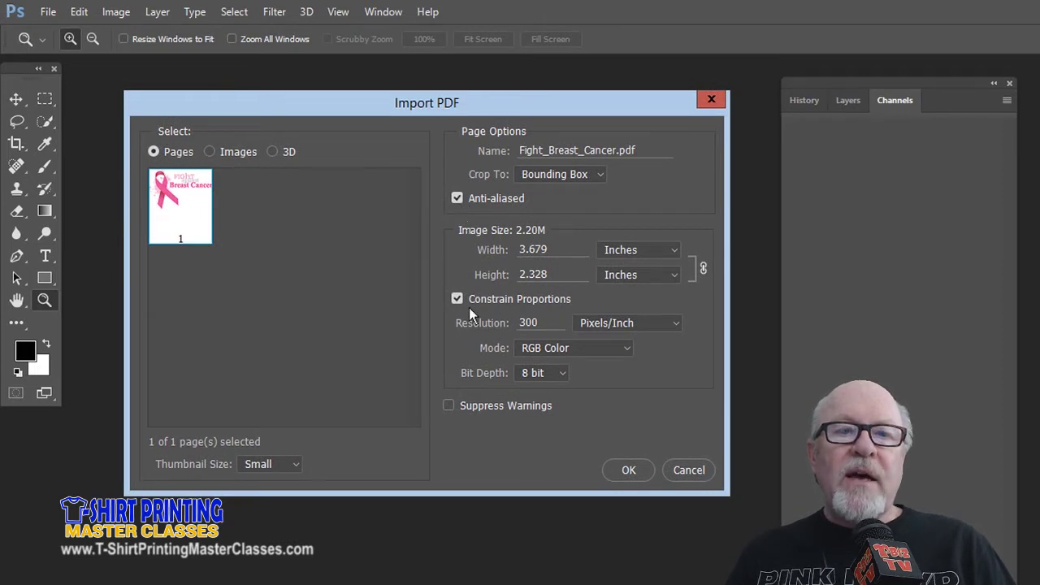
left_click_drag(548, 324, 460, 323)
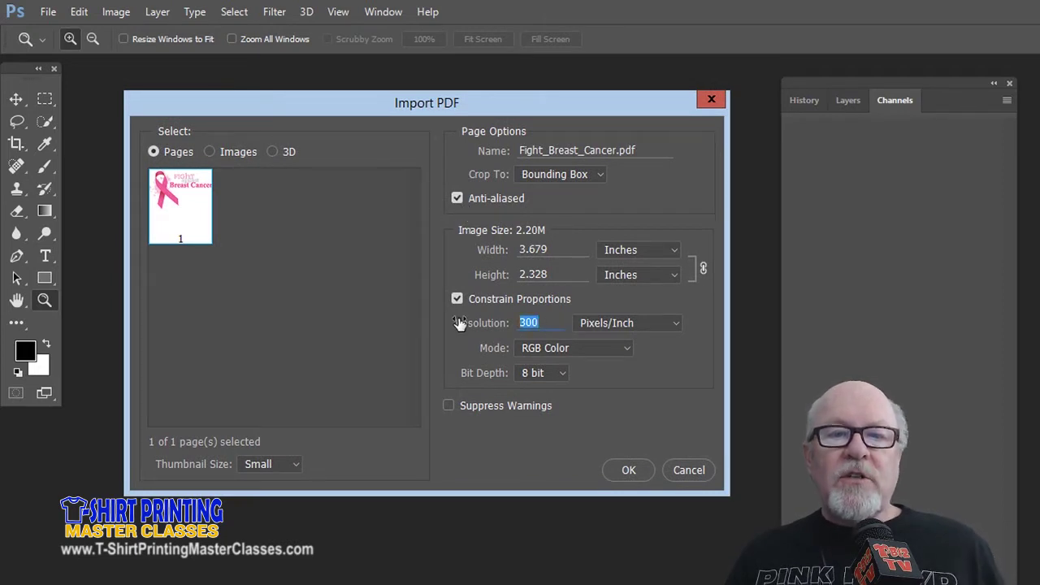
type("72")
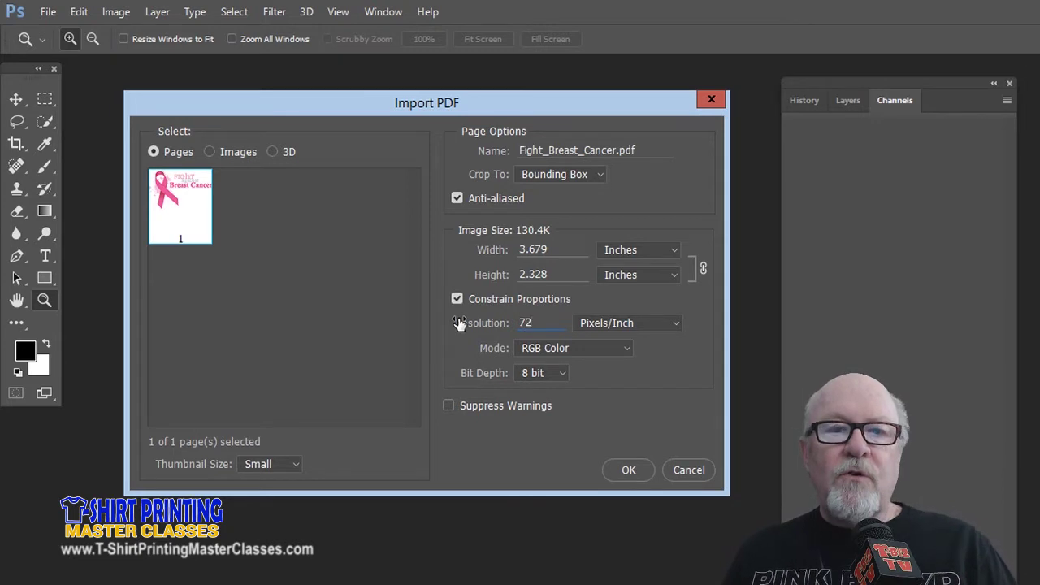
type("300")
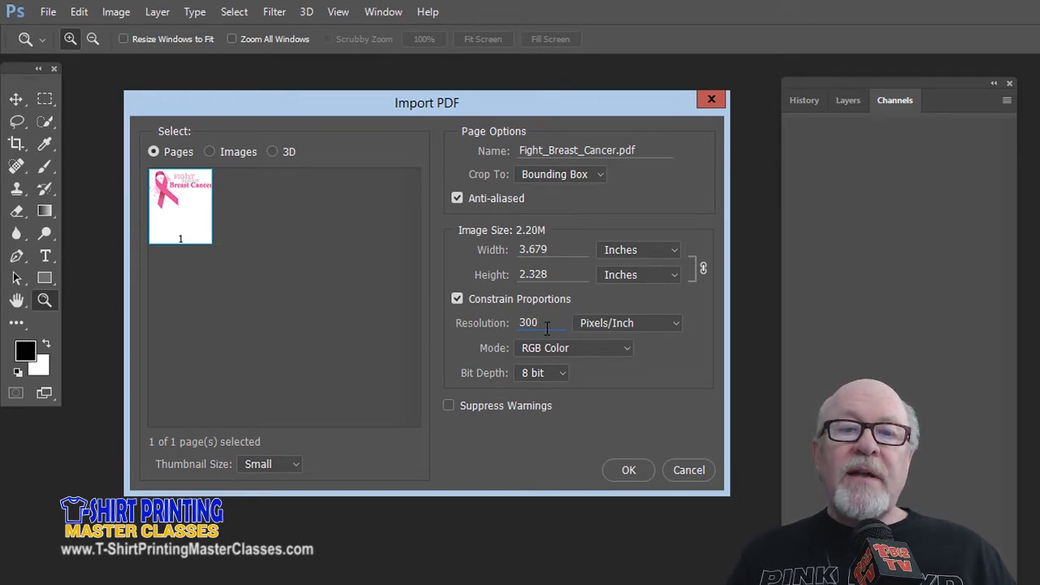
double_click(566, 250)
type("12")
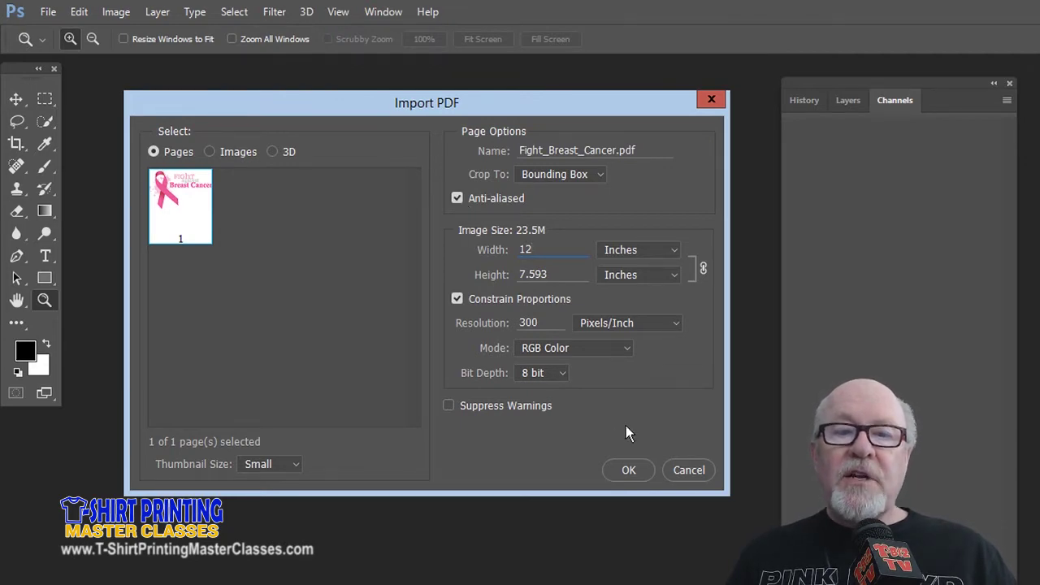
left_click(631, 470)
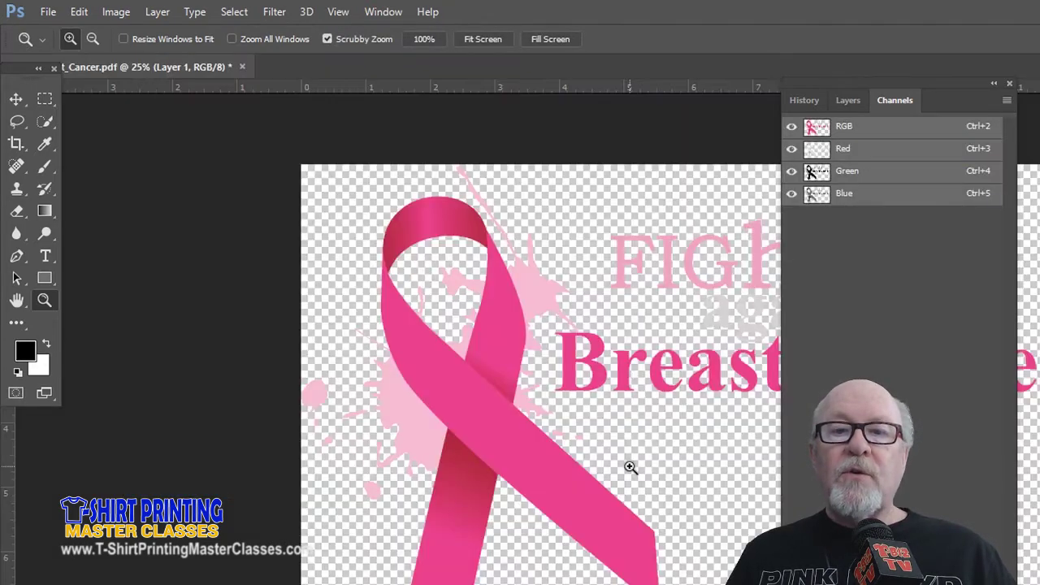
- Float the document in its own window and add a new layer beneath the artwork layer
left_click_drag(169, 71, 264, 91)
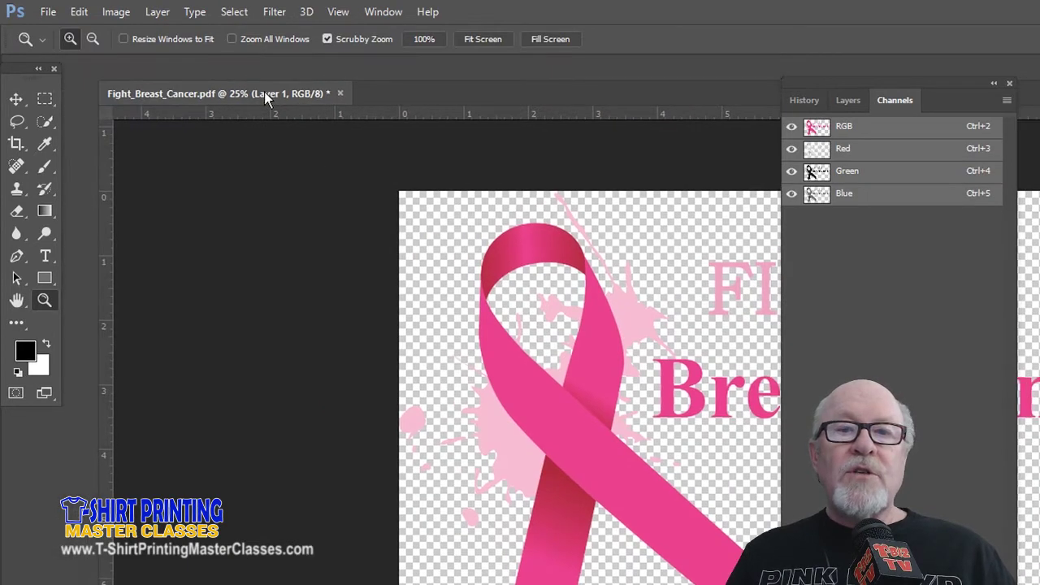
left_click_drag(801, 84, 829, 80)
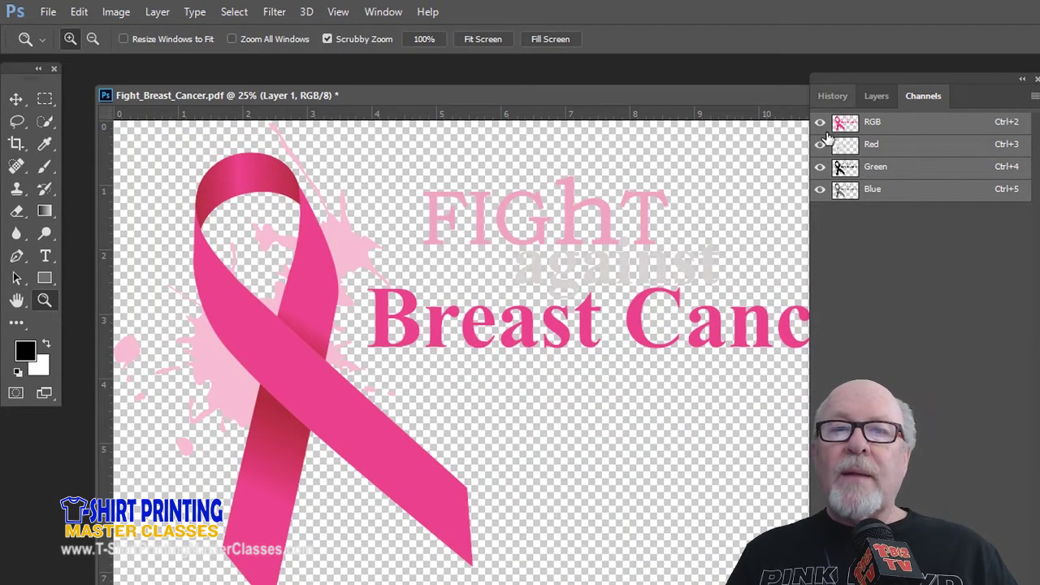
left_click(875, 97)
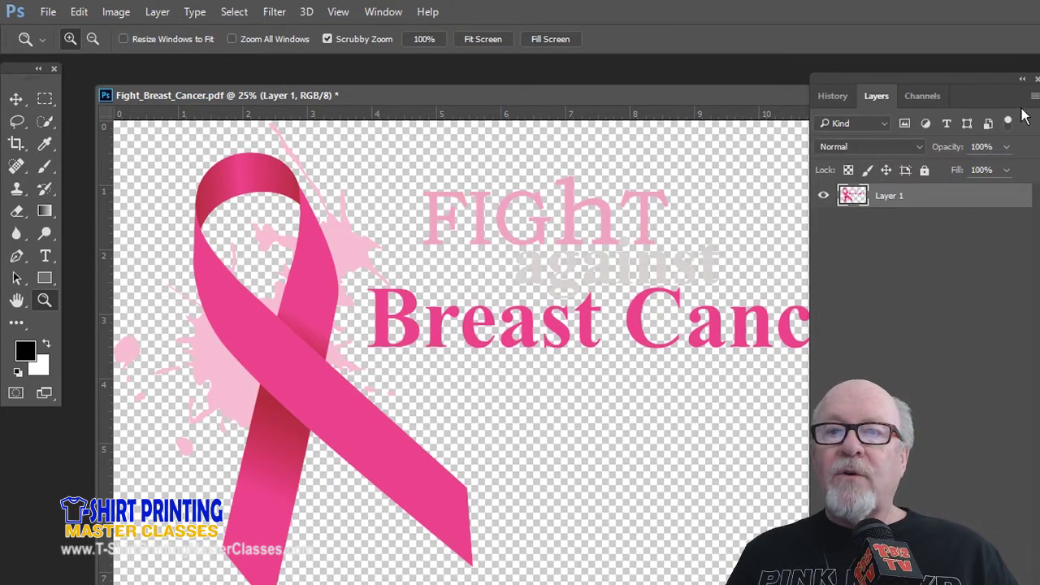
key("ctrl+shift+n")
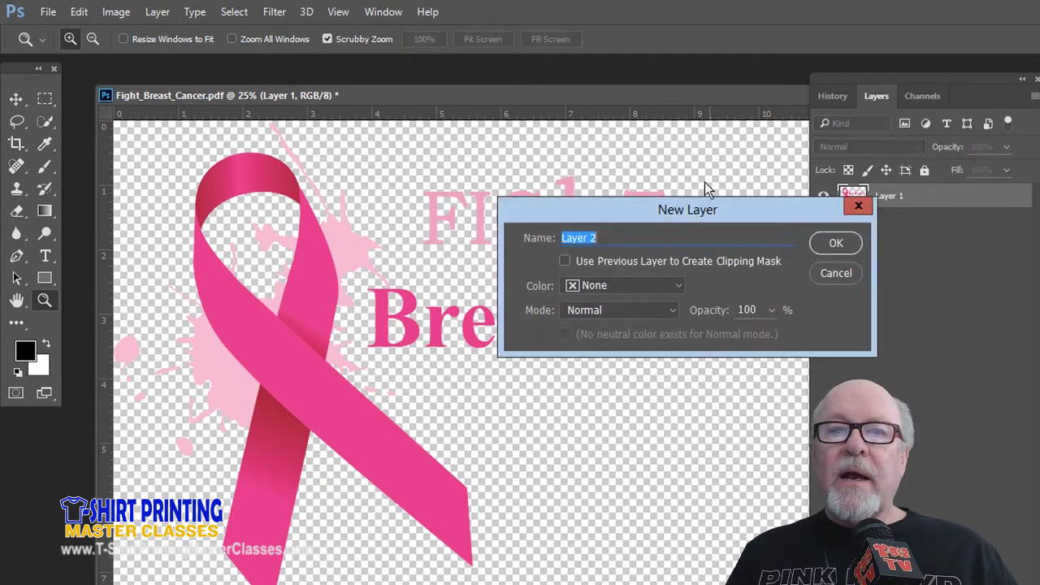
left_click(840, 242)
left_click_drag(849, 225, 853, 189)
left_click(857, 223)
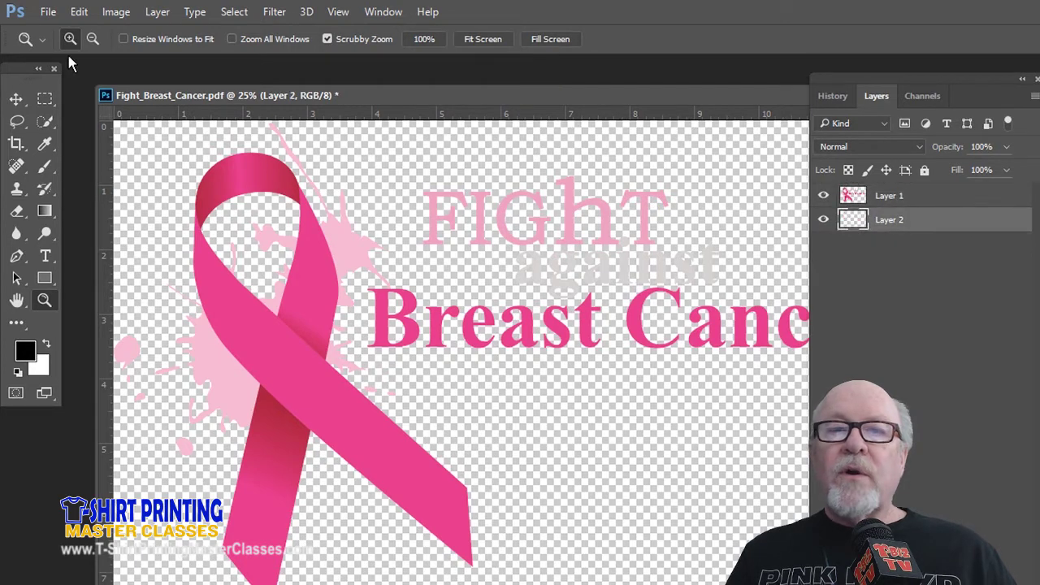
- Fill the new bottom layer with white and reselect the artwork layer
left_click(79, 11)
left_click(98, 259)
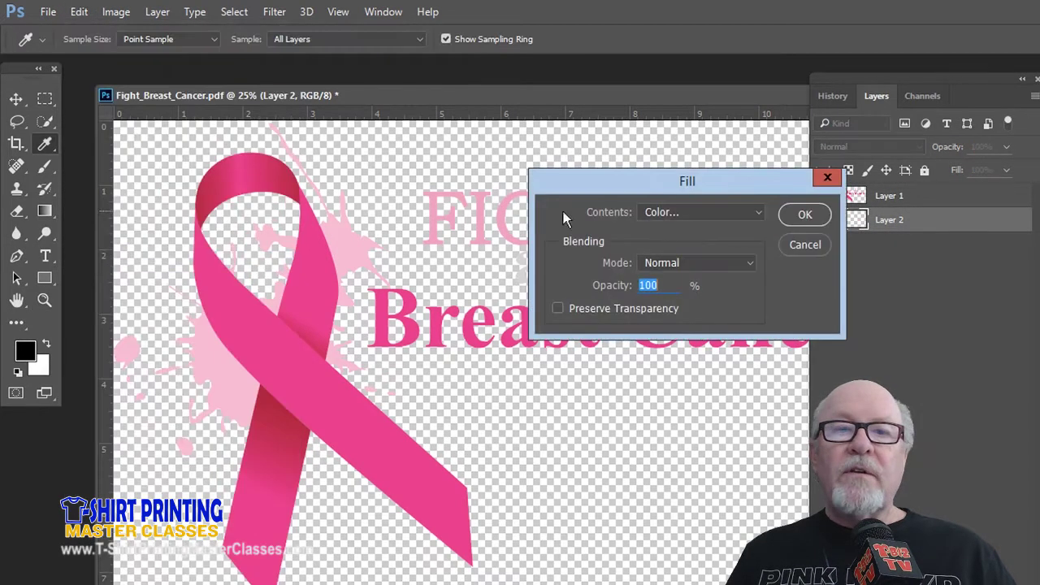
left_click(736, 213)
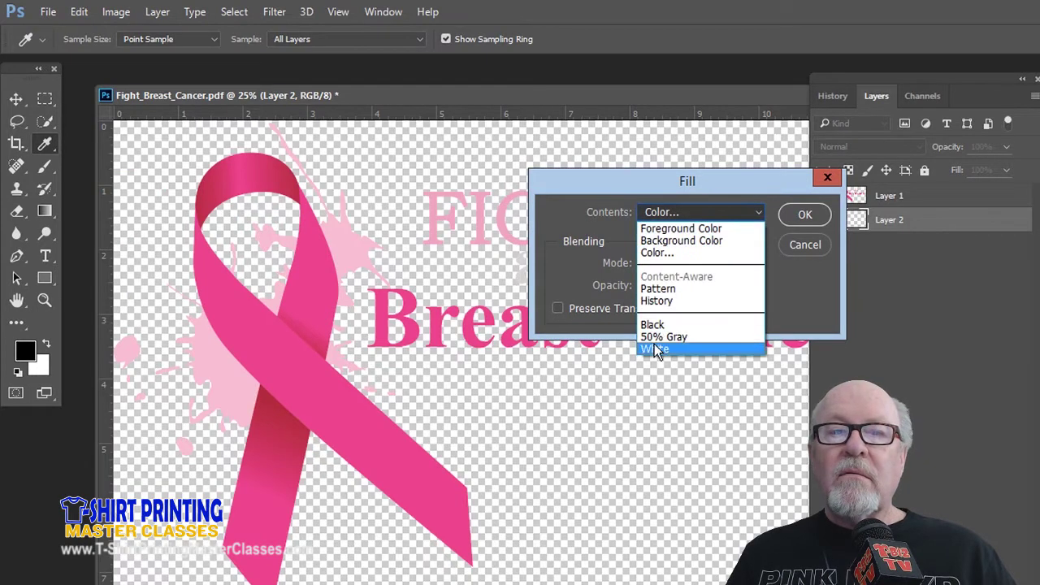
left_click(662, 354)
left_click(803, 216)
key("z")
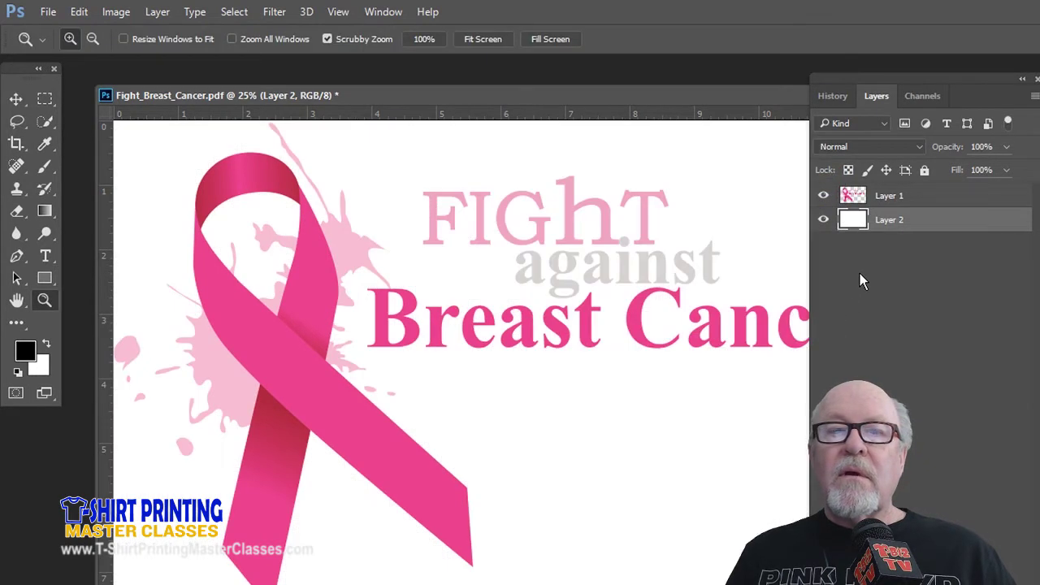
left_click(855, 196)
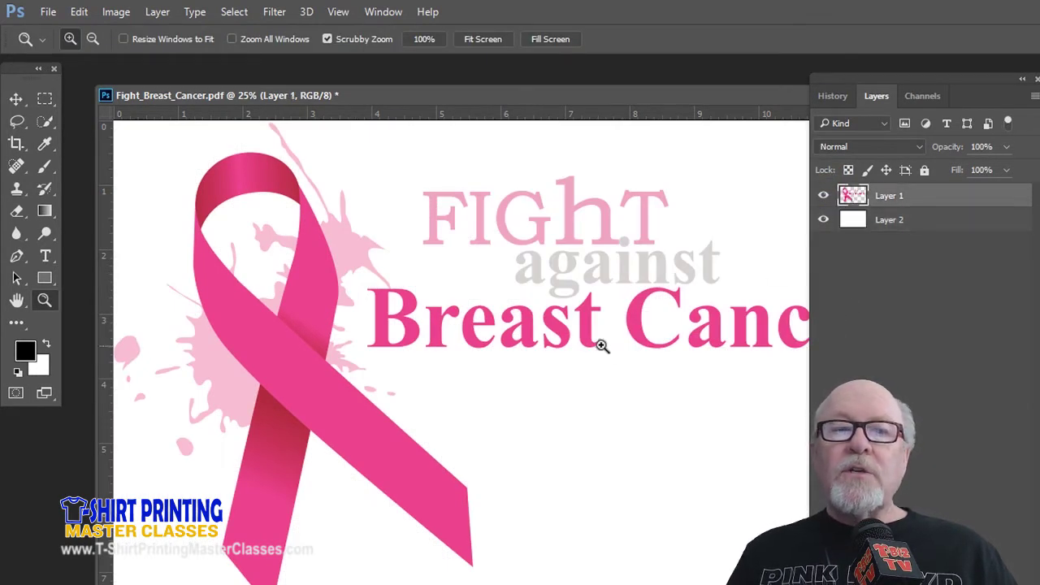
- Examine the edge pixels of the dark pink letters "e" and "a" in the word Breast
left_click_drag(505, 299, 634, 464)
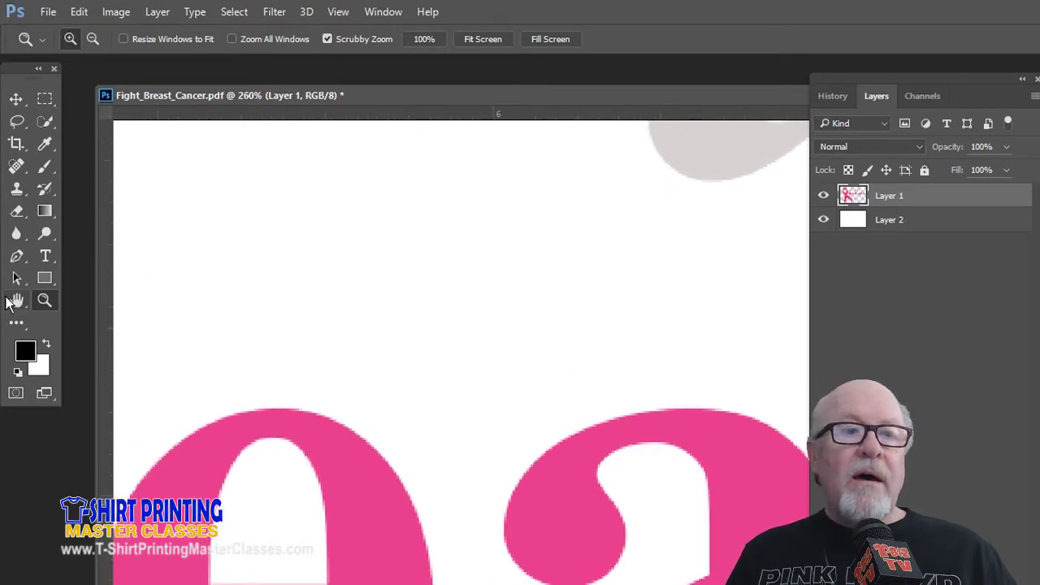
left_click(16, 300)
left_click_drag(543, 480, 474, 325)
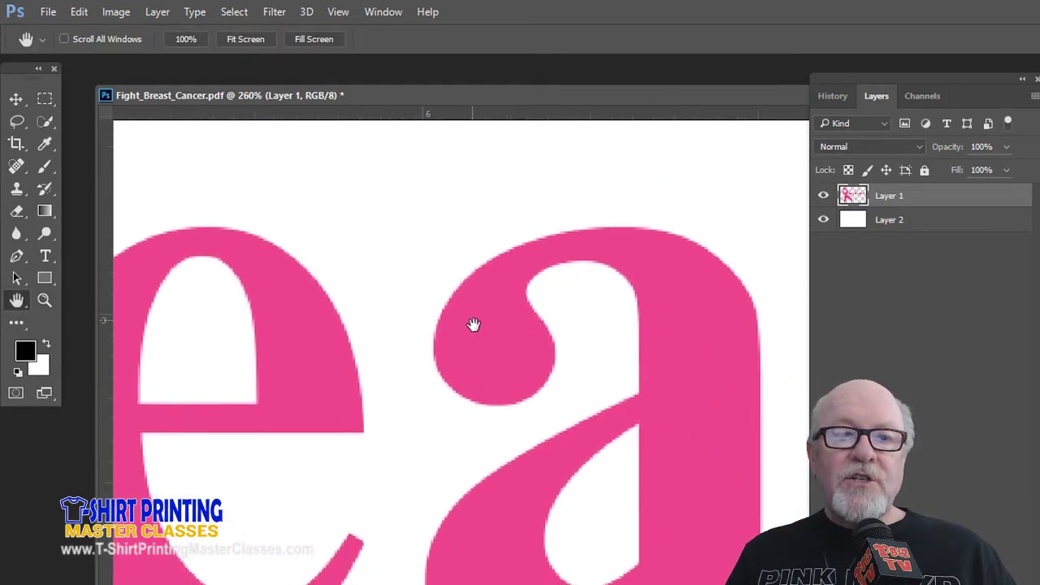
left_click(45, 300)
left_click_drag(482, 272, 679, 196)
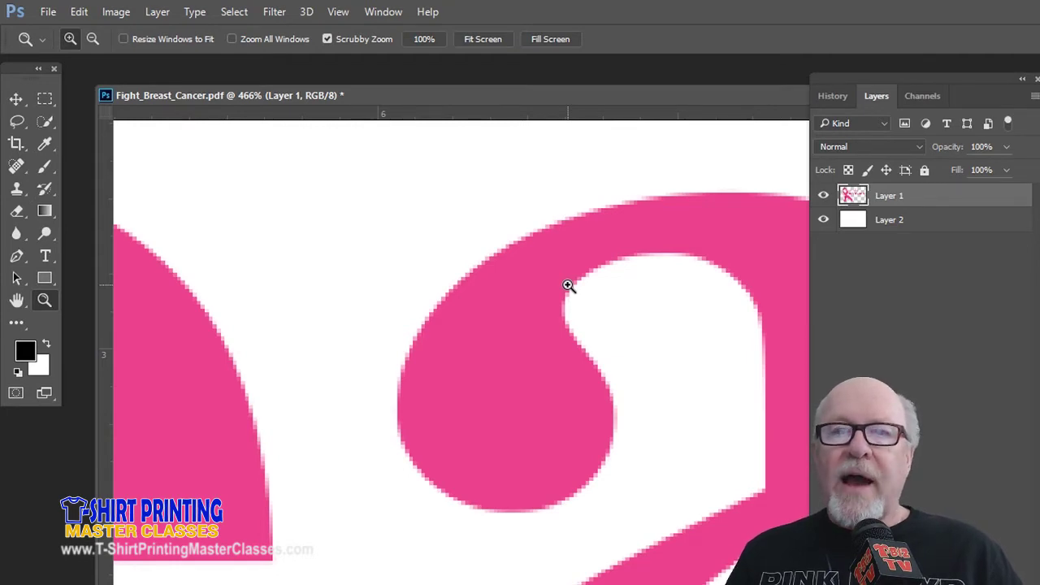
left_click_drag(568, 287, 391, 241)
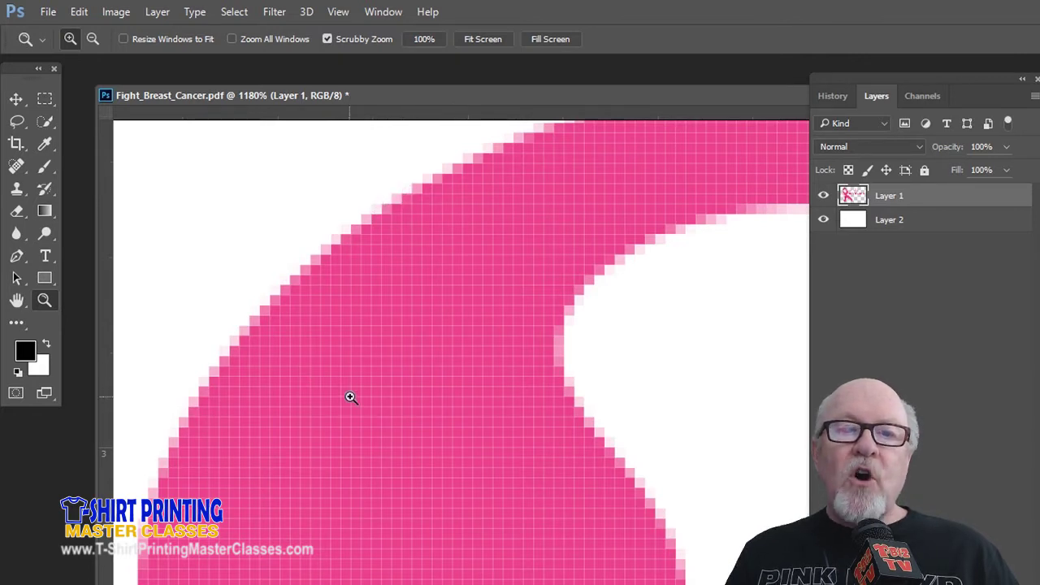
scroll(349, 397, "down", 5)
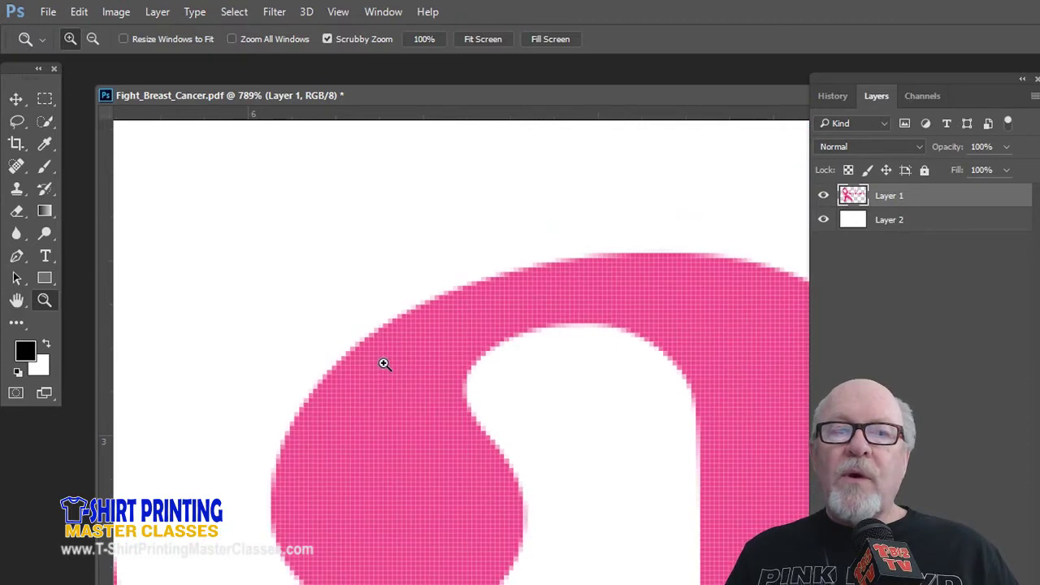
scroll(385, 364, "down", 5)
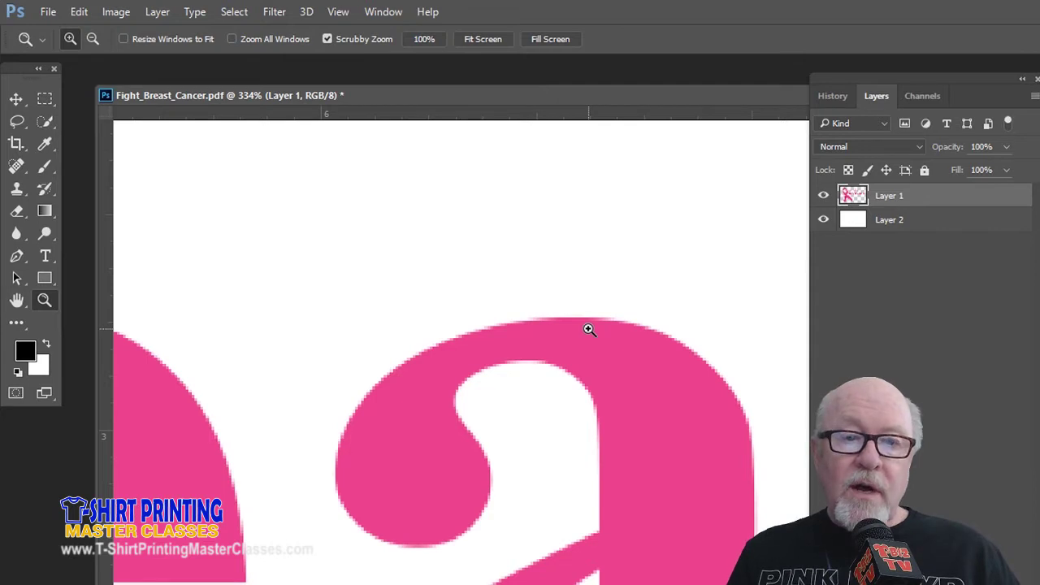
- Examine the edge pixels of the gray "a" in the word against and compare them with the artwork at overview size
left_click_drag(590, 329, 496, 281)
left_click_drag(618, 200, 723, 321)
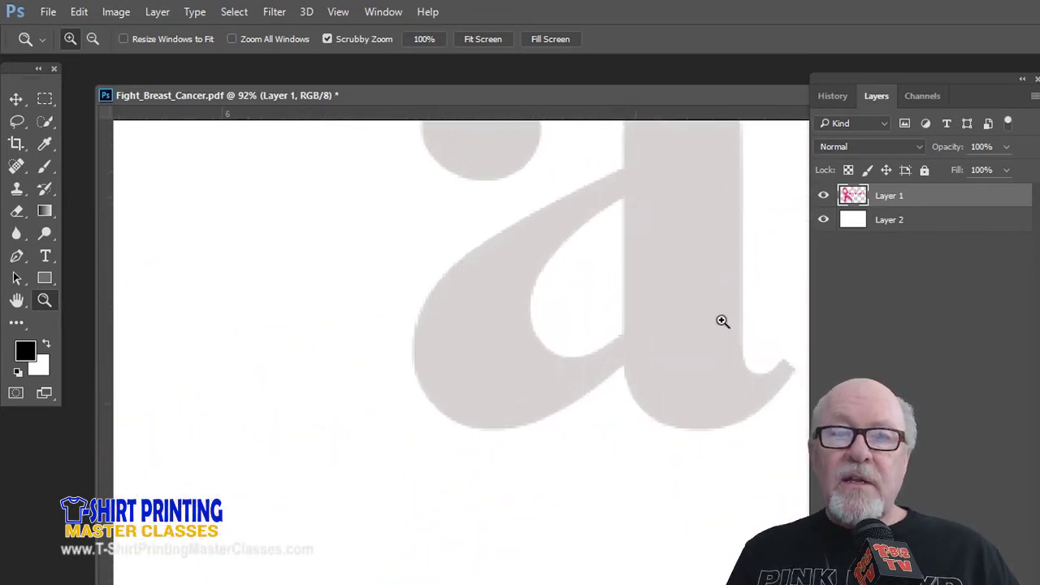
left_click_drag(534, 220, 525, 295)
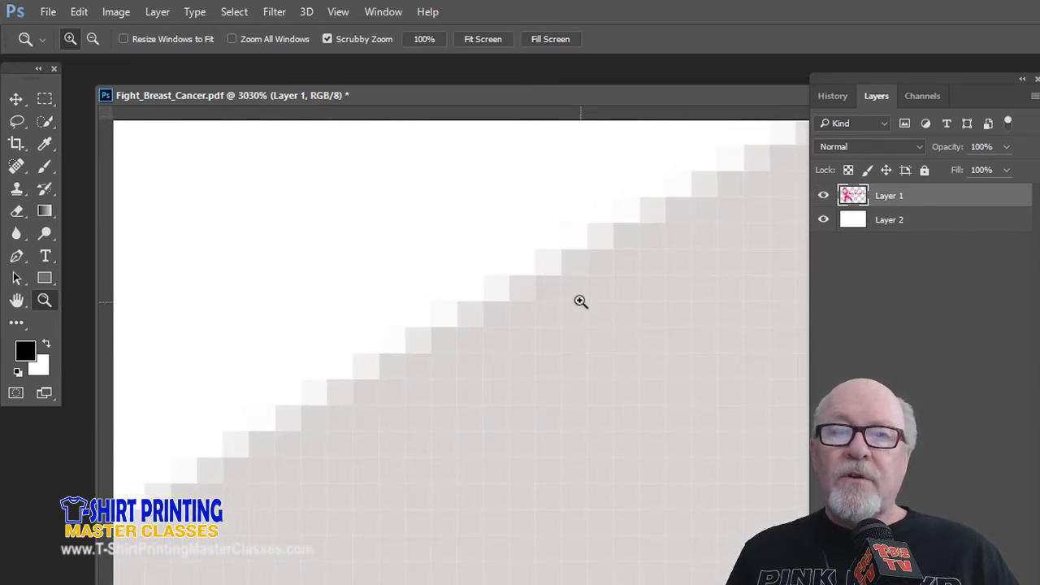
left_click_drag(648, 355, 497, 243)
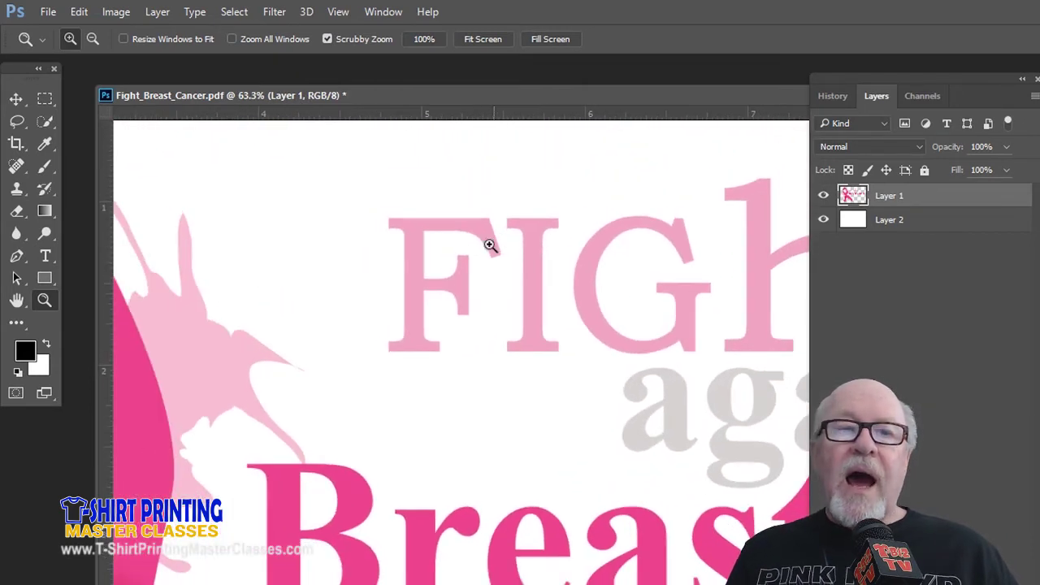
left_click_drag(427, 274, 379, 225)
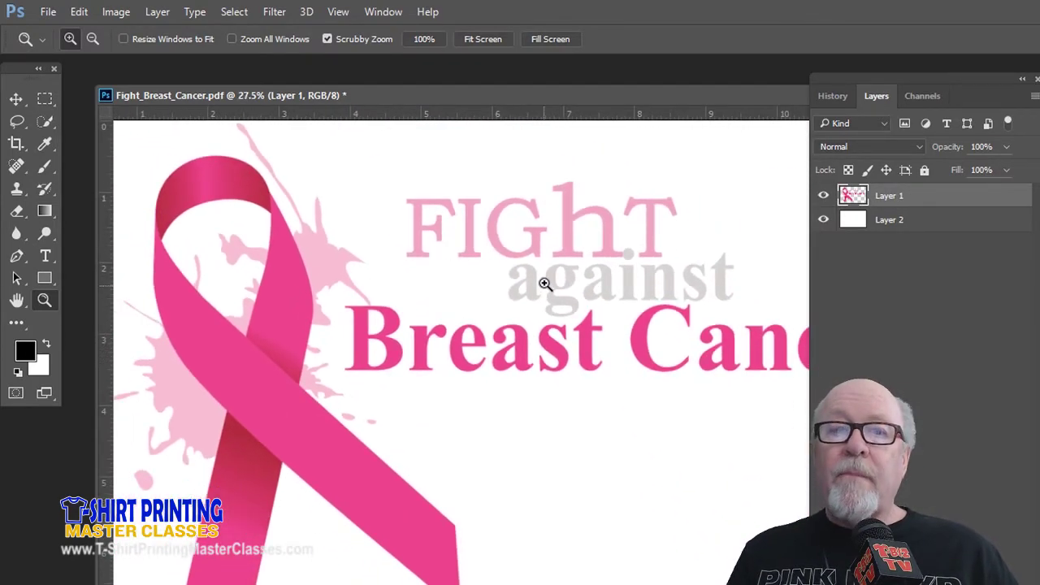
left_click_drag(545, 286, 530, 273)
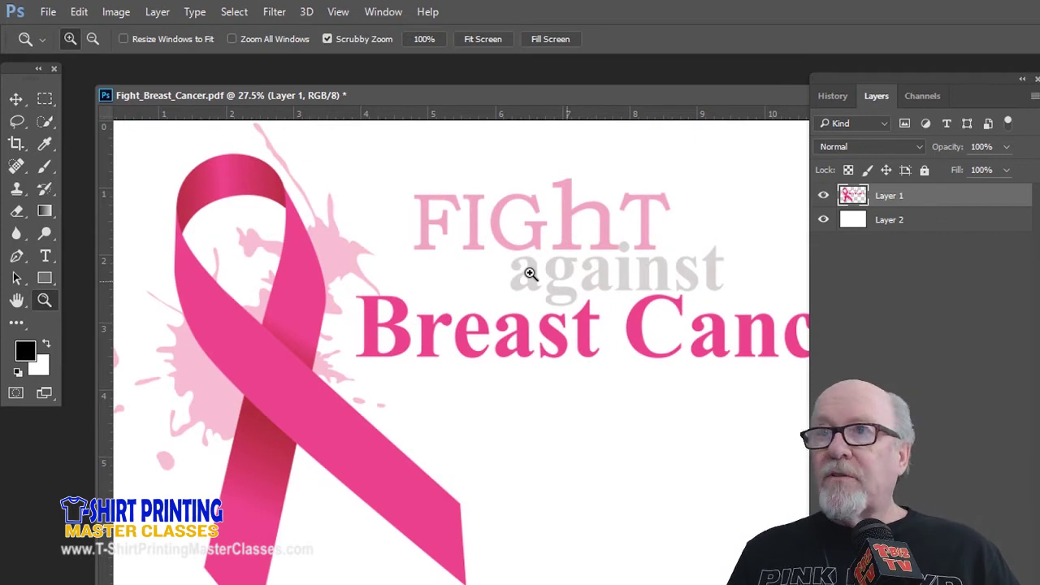
left_click_drag(530, 274, 542, 285)
- Examine the edge pixels of the "B" in Breast and the foot of the light pink "F" in Fight
left_click_drag(292, 316, 515, 433)
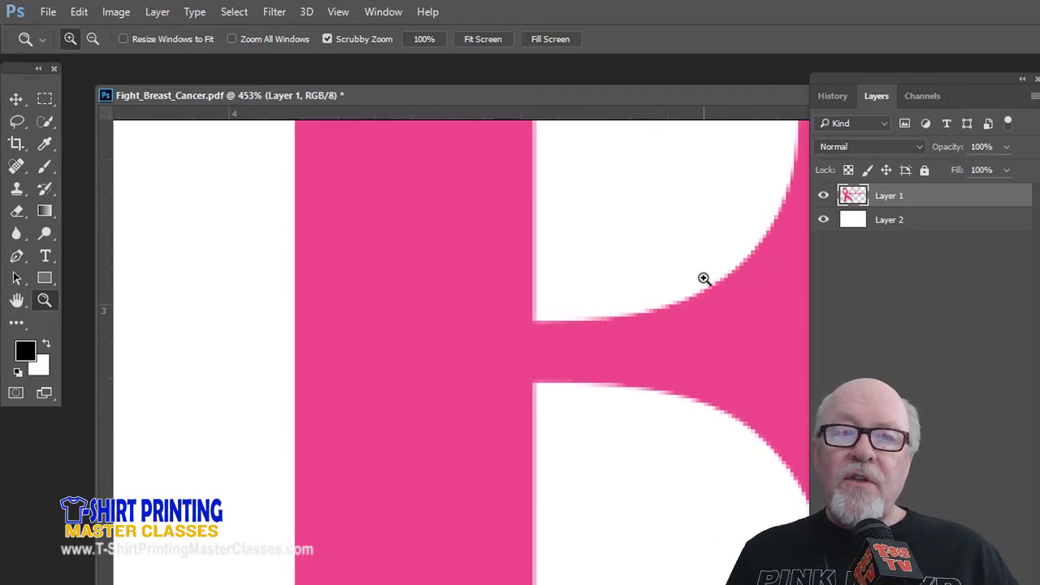
left_click_drag(509, 399, 294, 313)
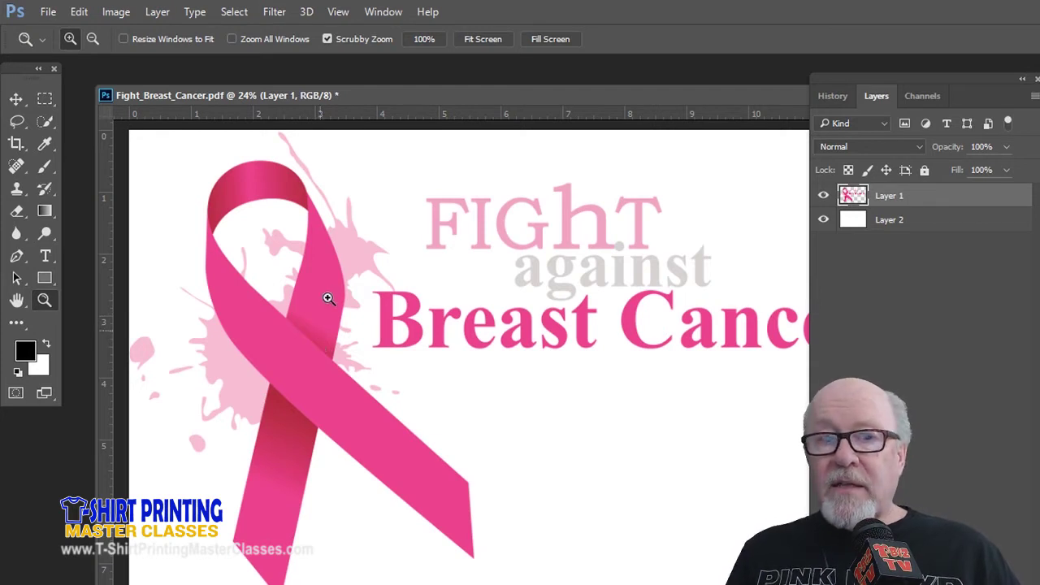
left_click_drag(504, 99, 485, 87)
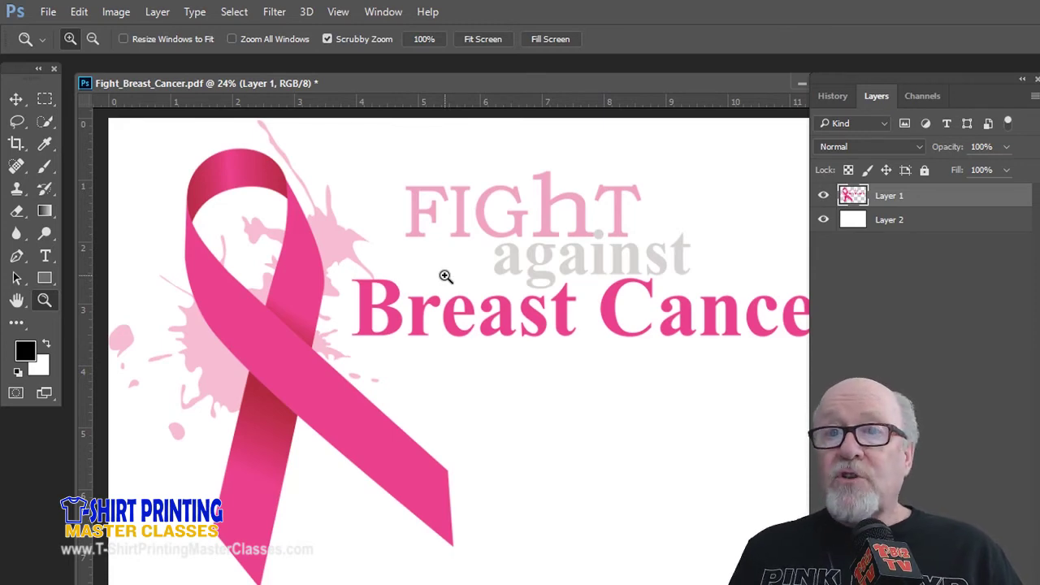
left_click_drag(421, 227, 531, 308)
left_click_drag(419, 248, 531, 360)
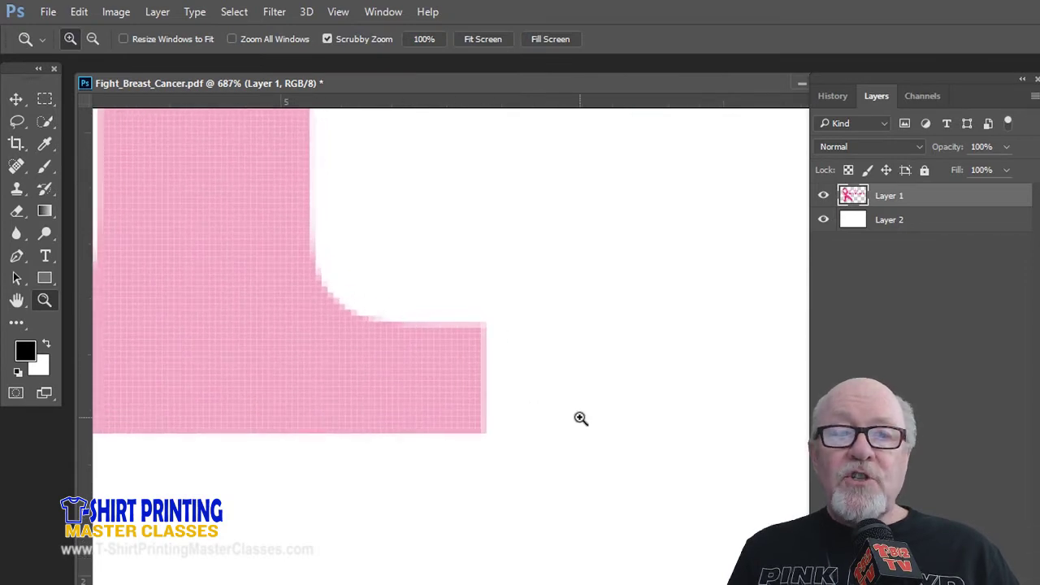
left_click_drag(617, 396, 448, 262)
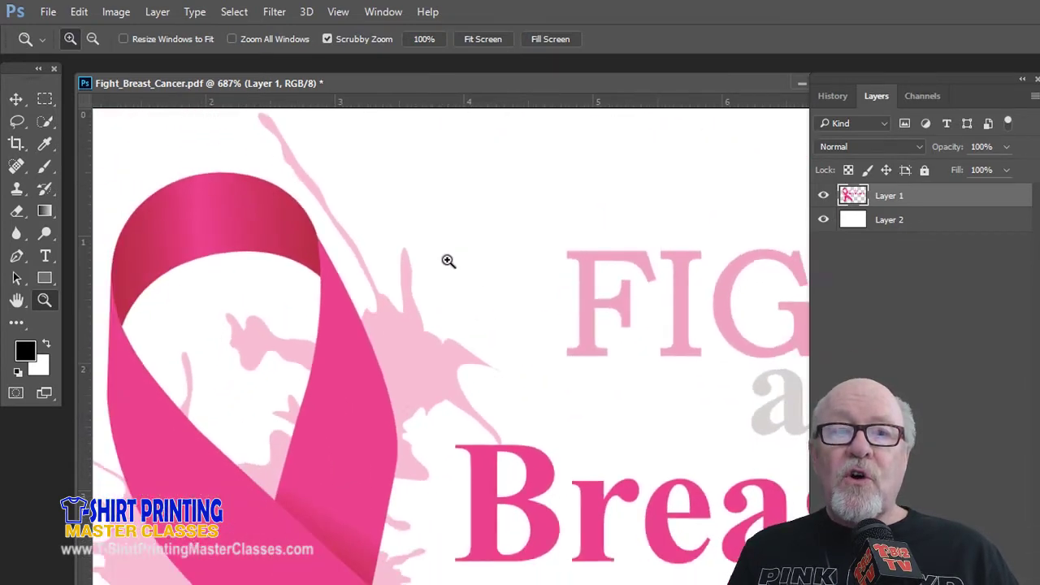
- Close the Fight_Breast_Cancer.pdf document without saving the changes
left_click_drag(738, 82, 534, 126)
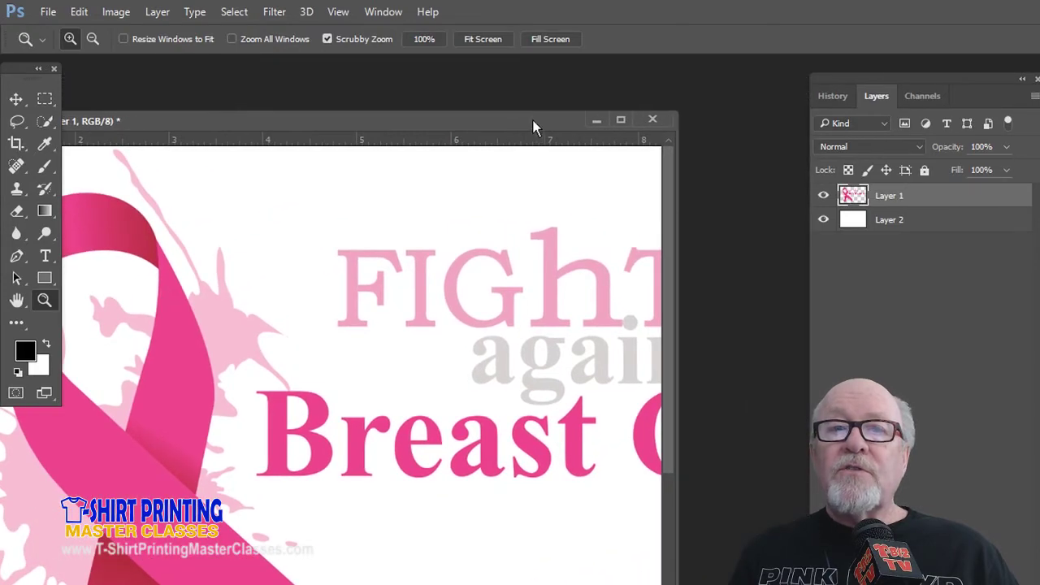
left_click(652, 120)
left_click(691, 294)
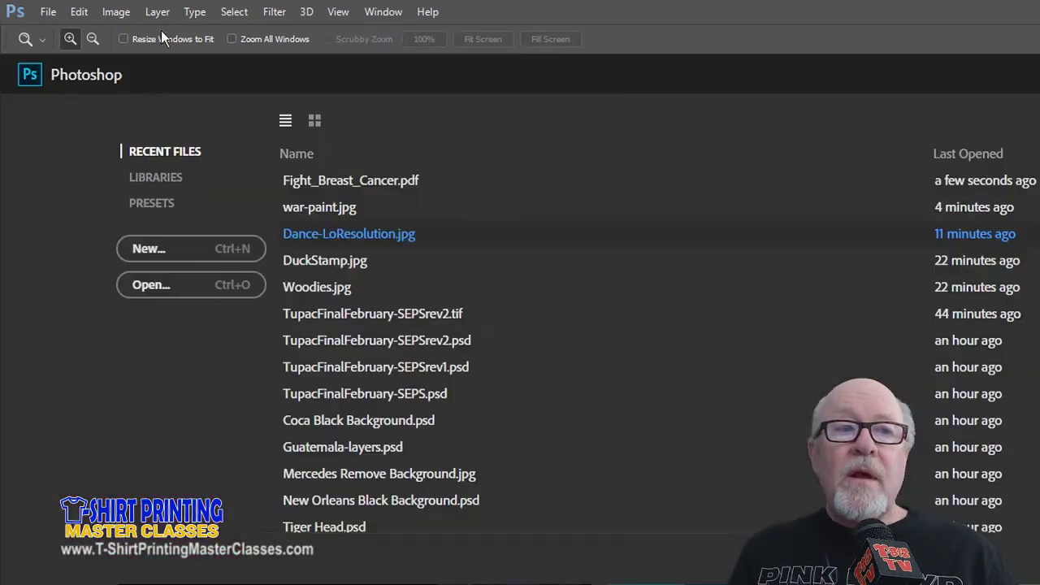
- Import Fight_Breast_Cancer.pdf at 12 inches wide with anti-aliasing off, and flatten it in a floating document window
left_click(48, 11)
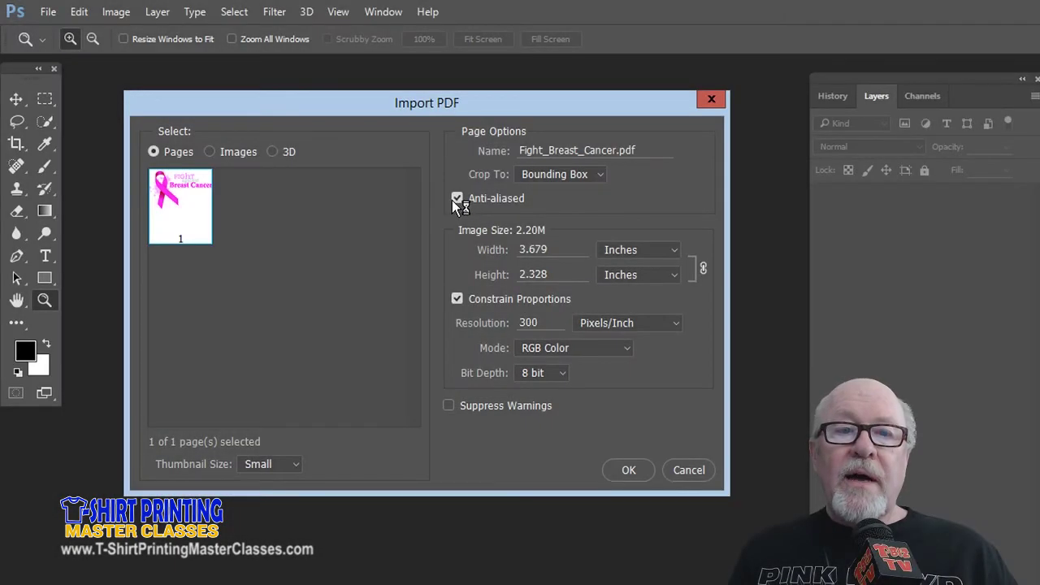
left_click(457, 198)
left_click_drag(566, 249, 483, 250)
type("12")
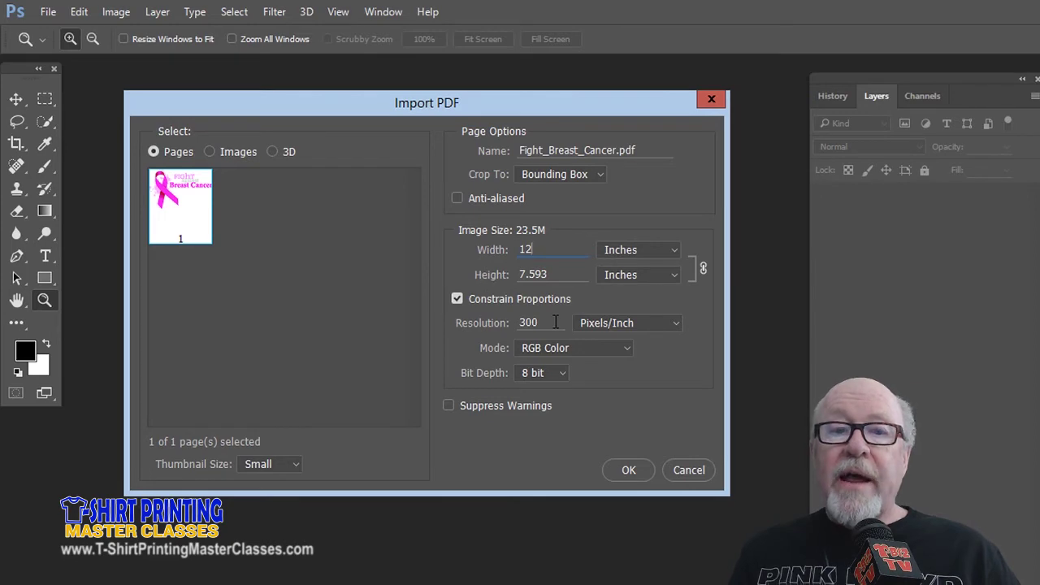
left_click(630, 470)
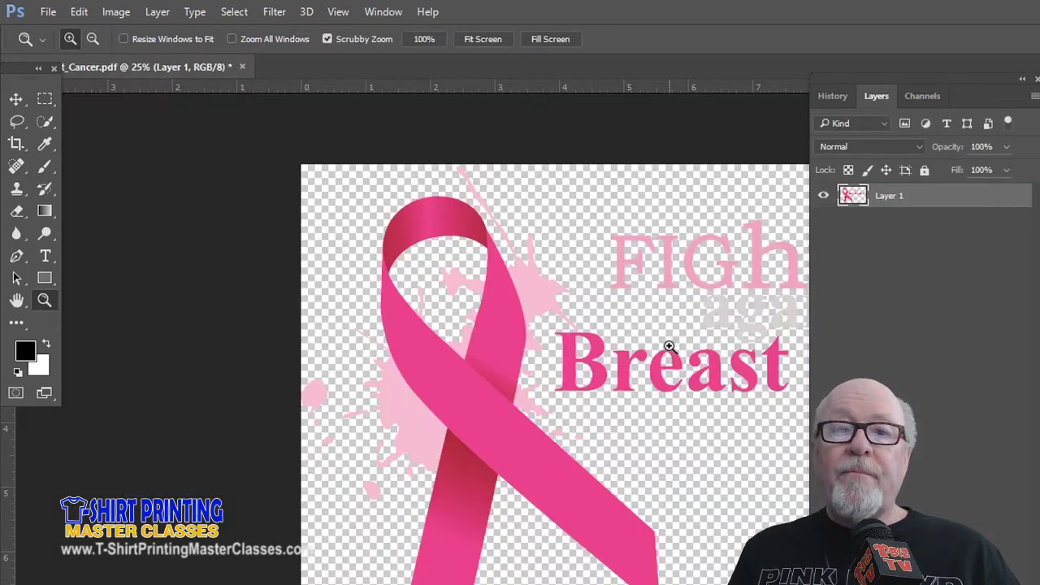
left_click_drag(237, 84, 273, 91)
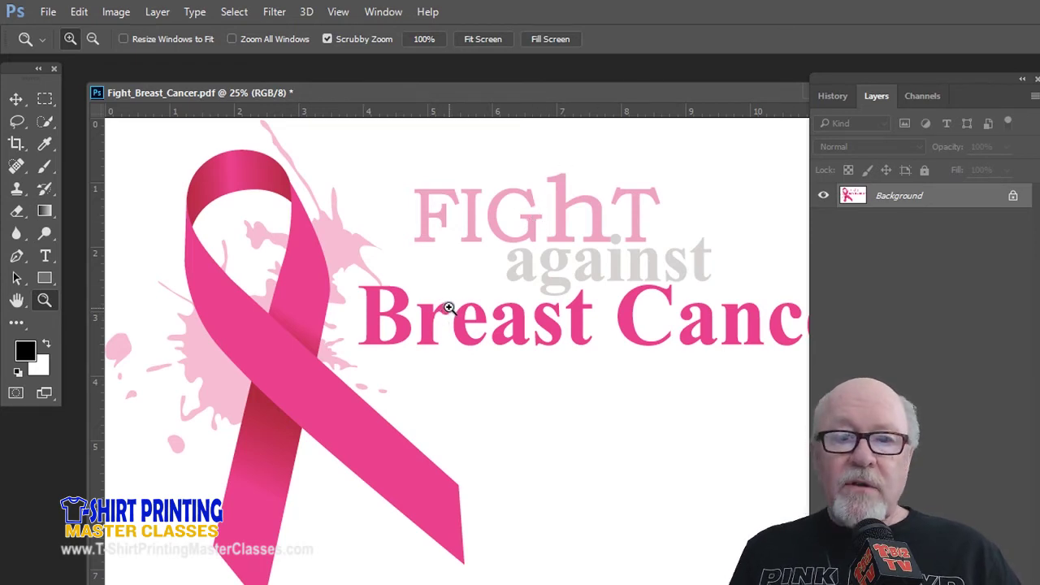
- Examine the edge pixels of the "r" in Breast and compare them with the artwork at overview size
left_click_drag(448, 306, 616, 423)
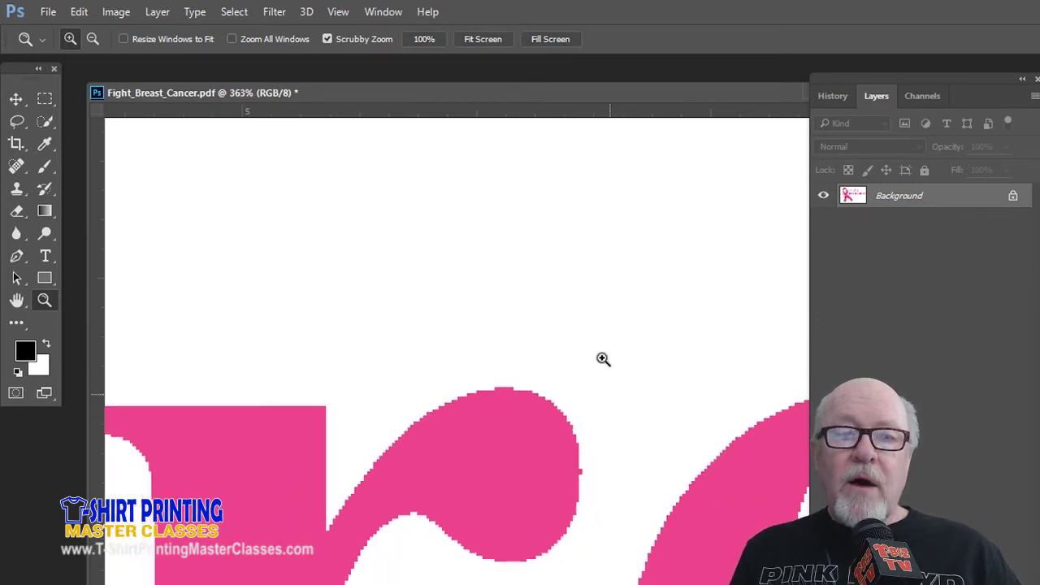
left_click(17, 300)
left_click_drag(463, 460, 490, 246)
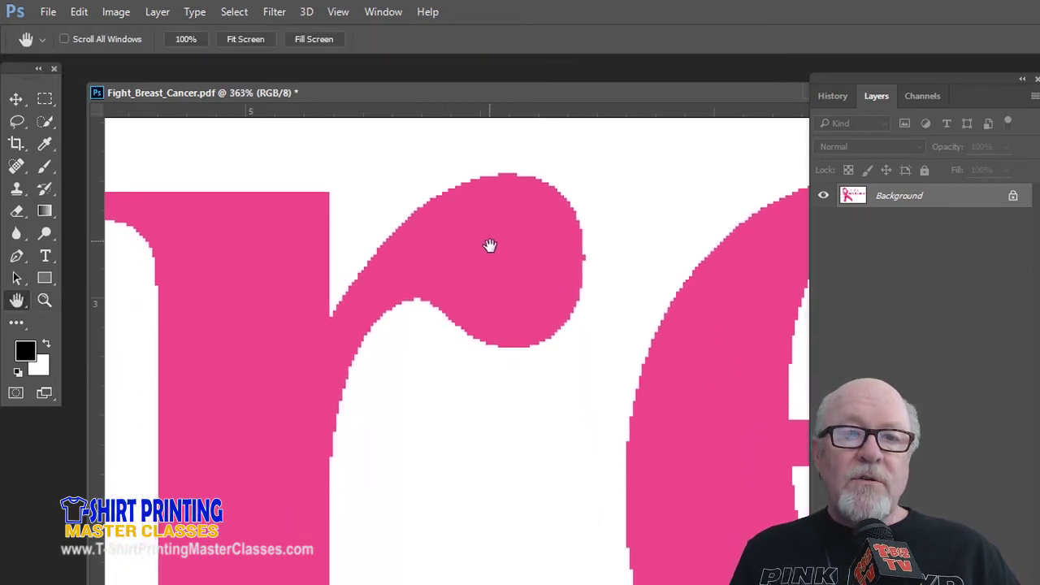
left_click(44, 301)
left_click_drag(517, 275, 168, 223)
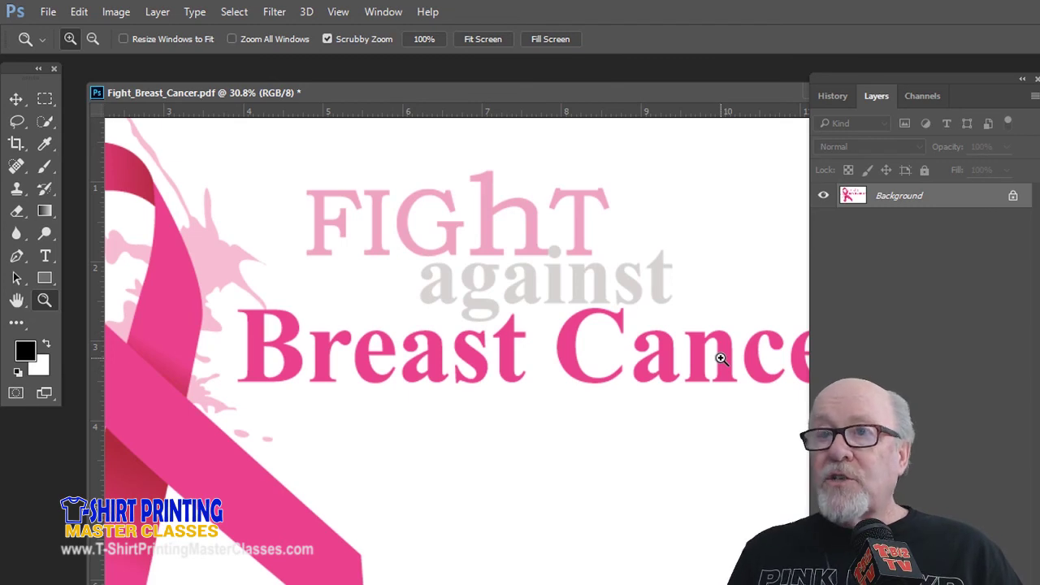
left_click_drag(498, 342, 493, 304)
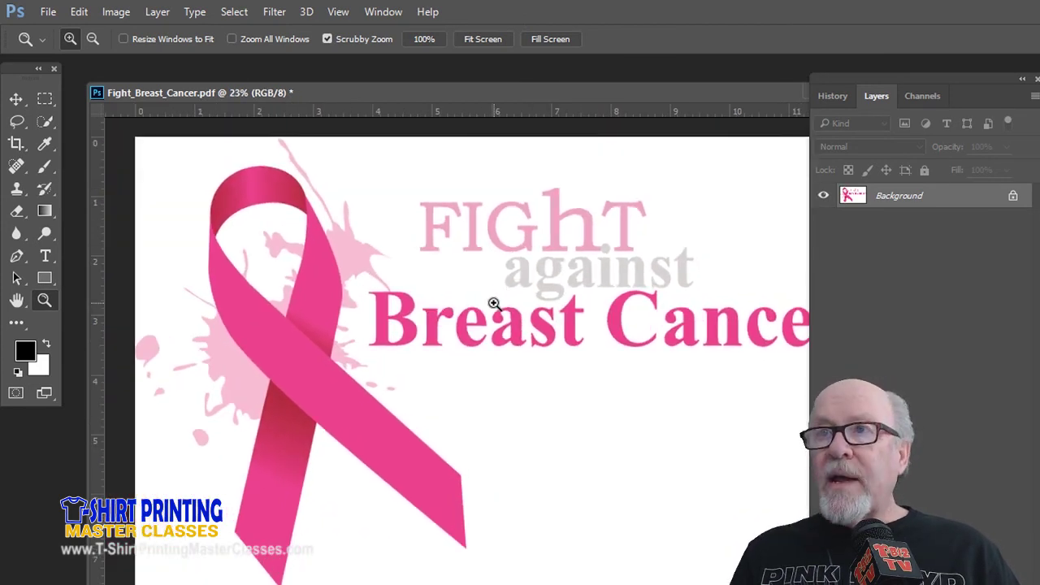